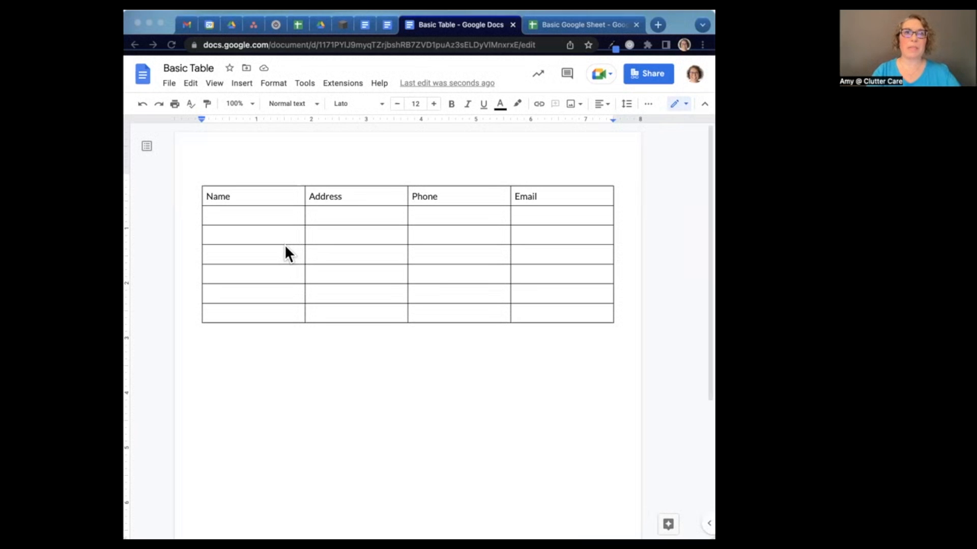
Step: From Drive, create a new Google Sheets spreadsheet in the shared Test Folder #3
{"action": "left_click", "coordinate": [231, 25]}
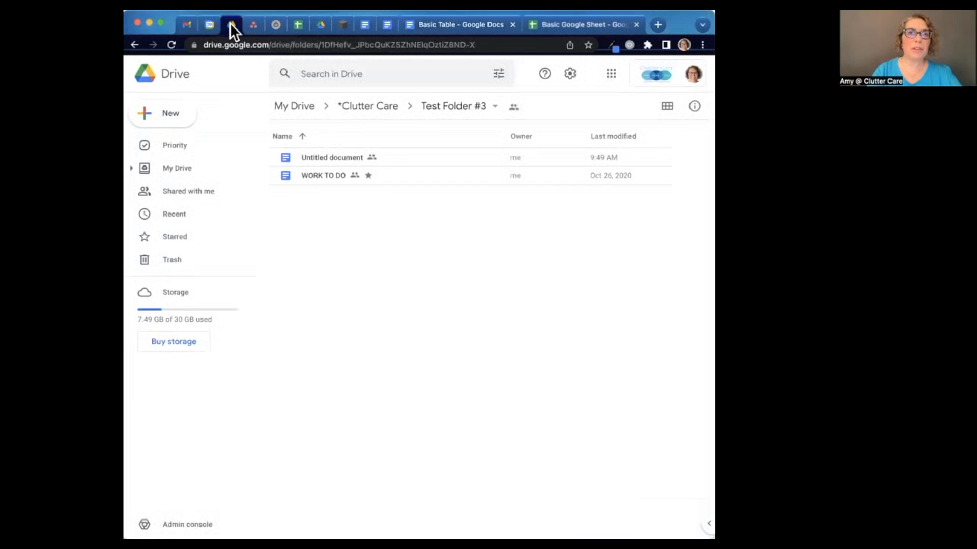
{"action": "left_click", "coordinate": [172, 116]}
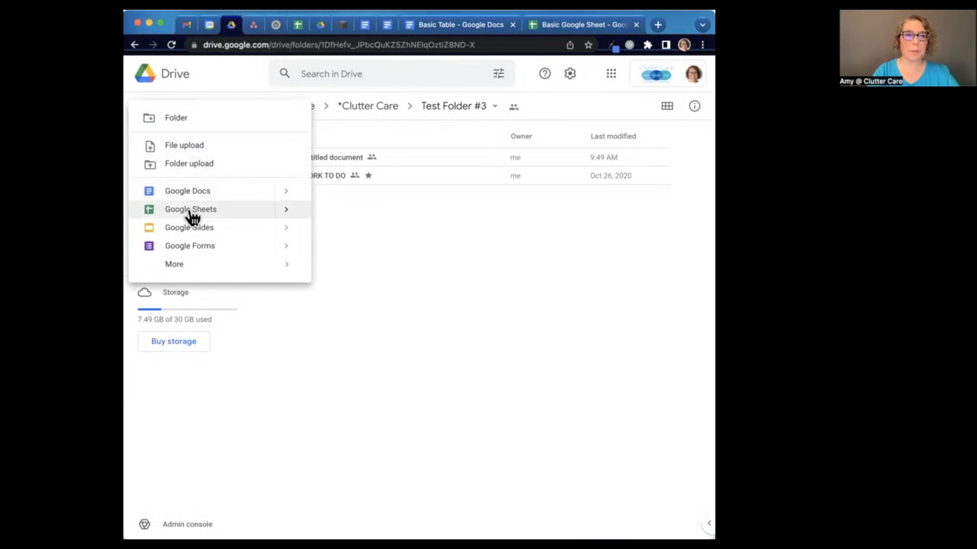
{"action": "left_click", "coordinate": [190, 211]}
{"action": "left_click", "coordinate": [535, 333]}
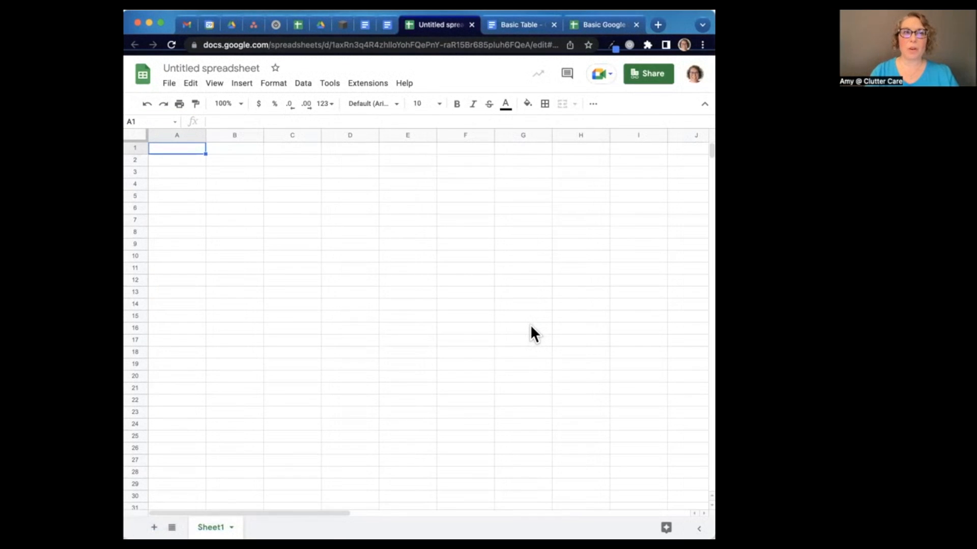
Step: Rename the untitled spreadsheet to 'Test Contact List'
{"action": "left_click", "coordinate": [219, 67]}
{"action": "type", "text": "Test "}
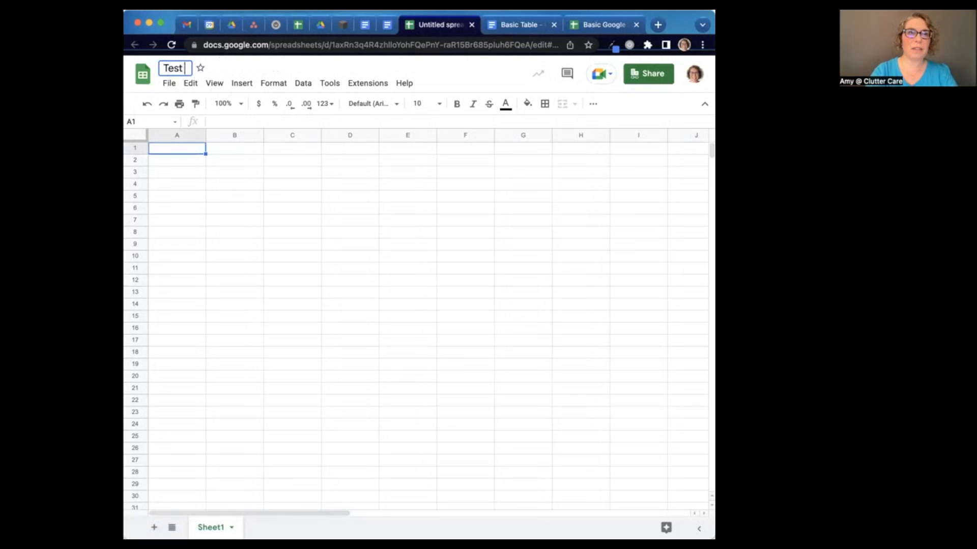
{"action": "type", "text": "Contact List"}
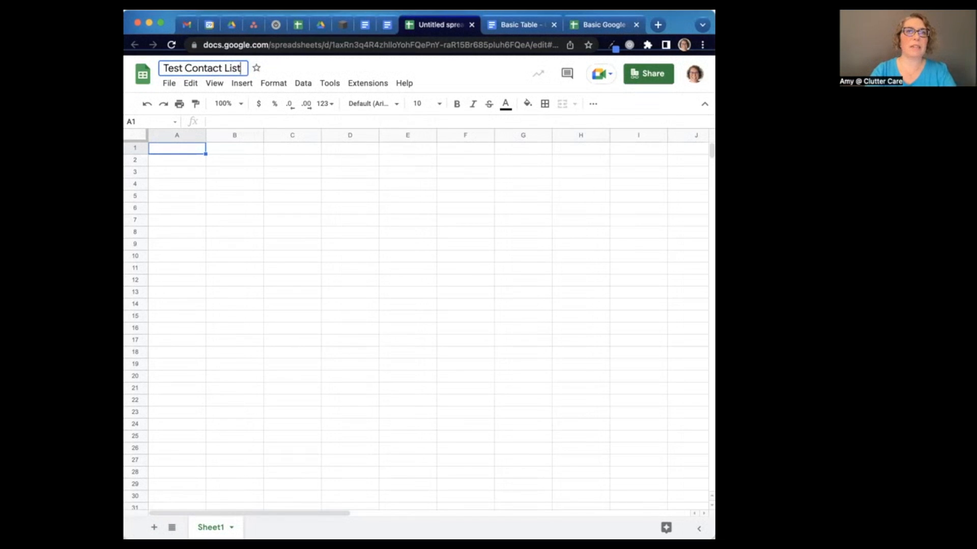
{"action": "left_click", "coordinate": [191, 153]}
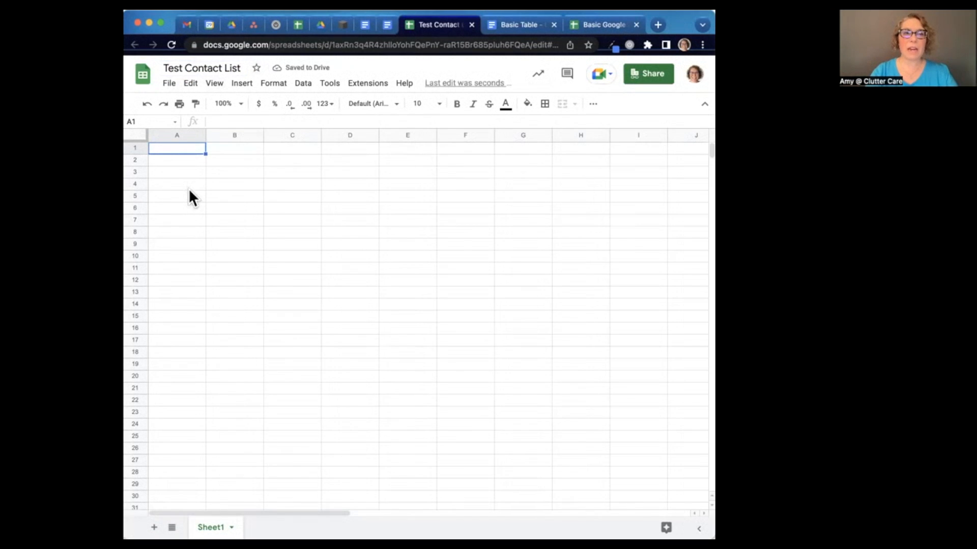
Step: Enter the headers Name, Address, Email and Phone across cells A1 to D1
{"action": "type", "text": "Name"}
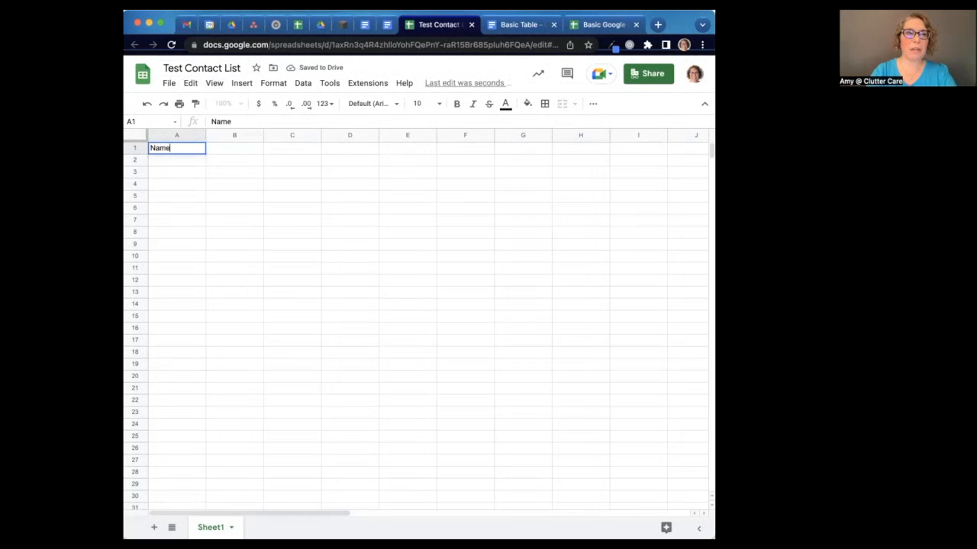
{"action": "key", "text": "Tab"}
{"action": "type", "text": "Address"}
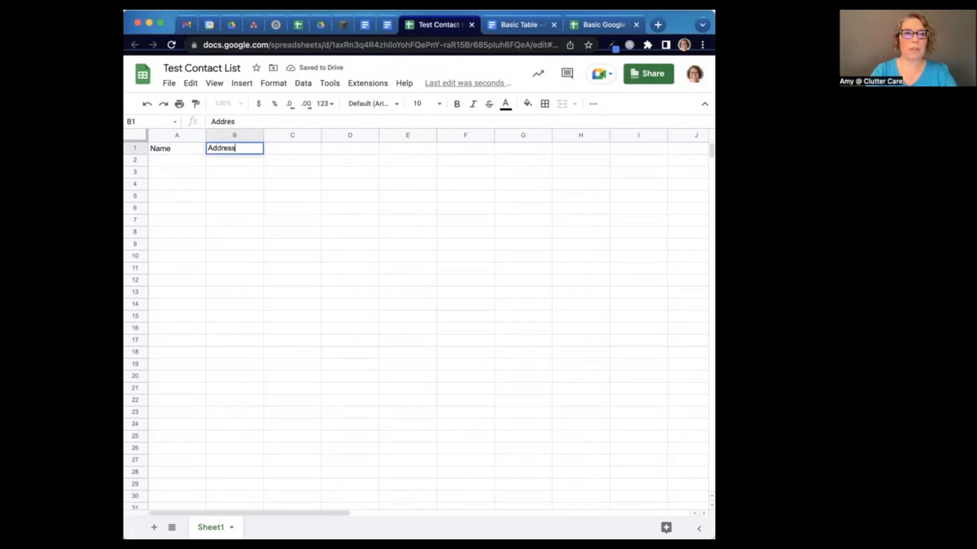
{"action": "key", "text": "Tab"}
{"action": "type", "text": "Email"}
{"action": "key", "text": "Tab"}
{"action": "type", "text": "Phone"}
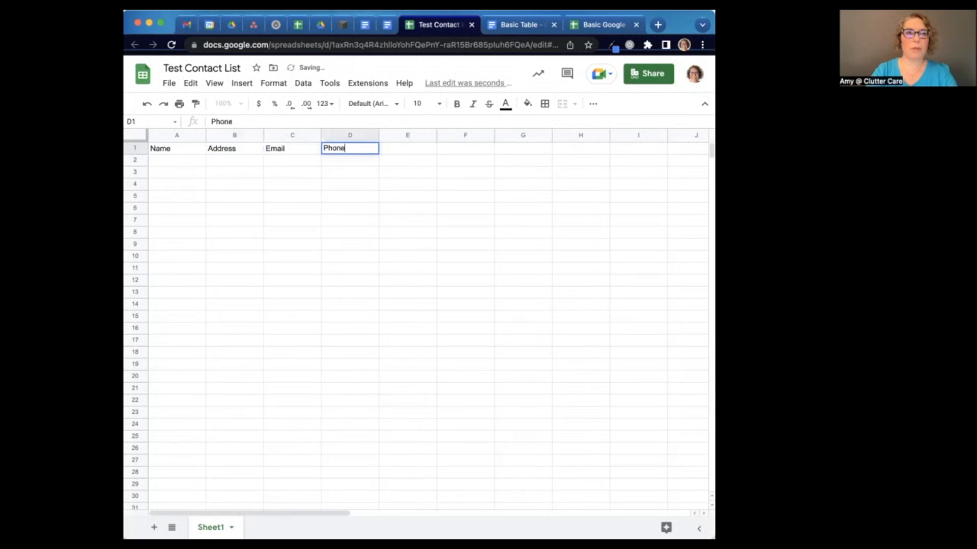
{"action": "key", "text": "Return"}
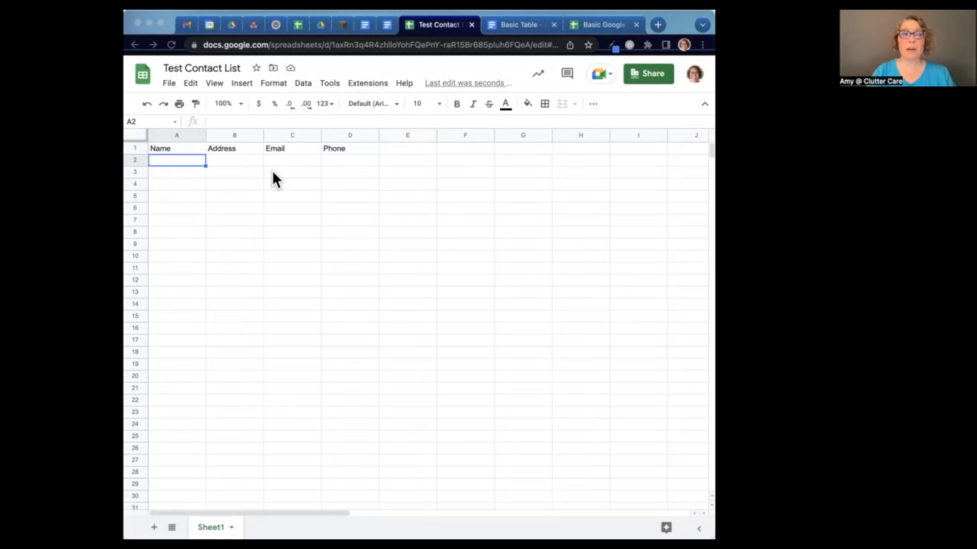
Step: Enter a sample 10-digit phone number in cell D2 under Phone
{"action": "left_click", "coordinate": [340, 160]}
{"action": "left_click", "coordinate": [340, 161]}
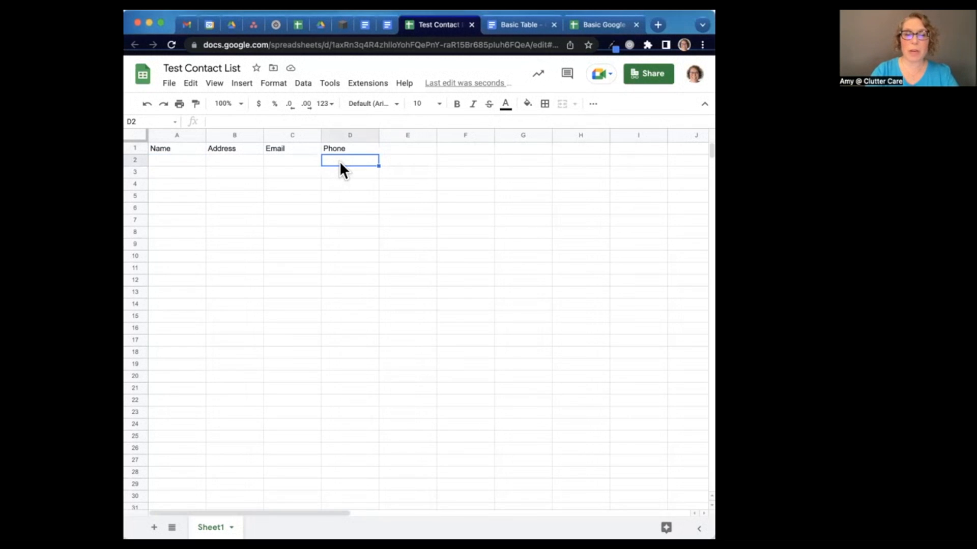
{"action": "type", "text": "3338888888"}
{"action": "key", "text": "Return"}
{"action": "key", "text": "Up"}
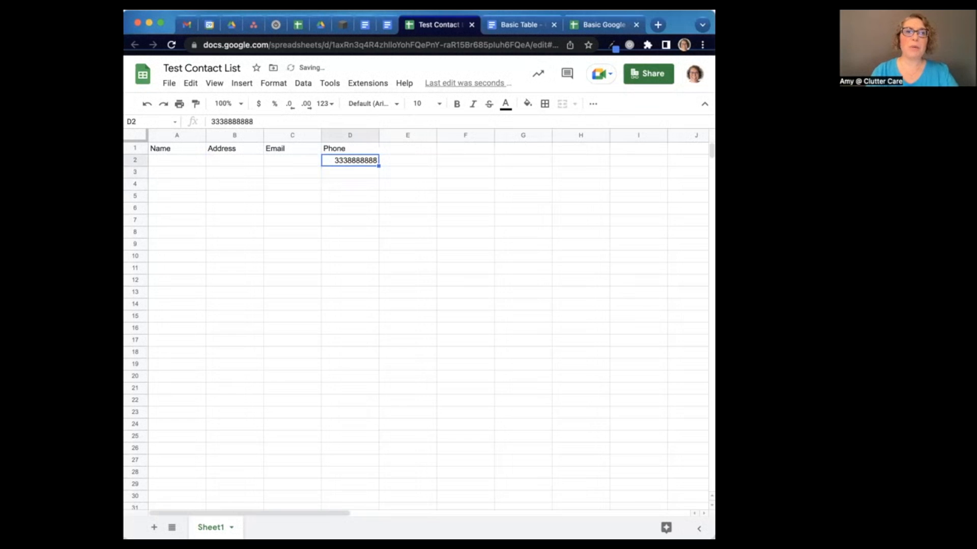
{"action": "left_click", "coordinate": [274, 85]}
{"action": "left_click", "coordinate": [273, 86]}
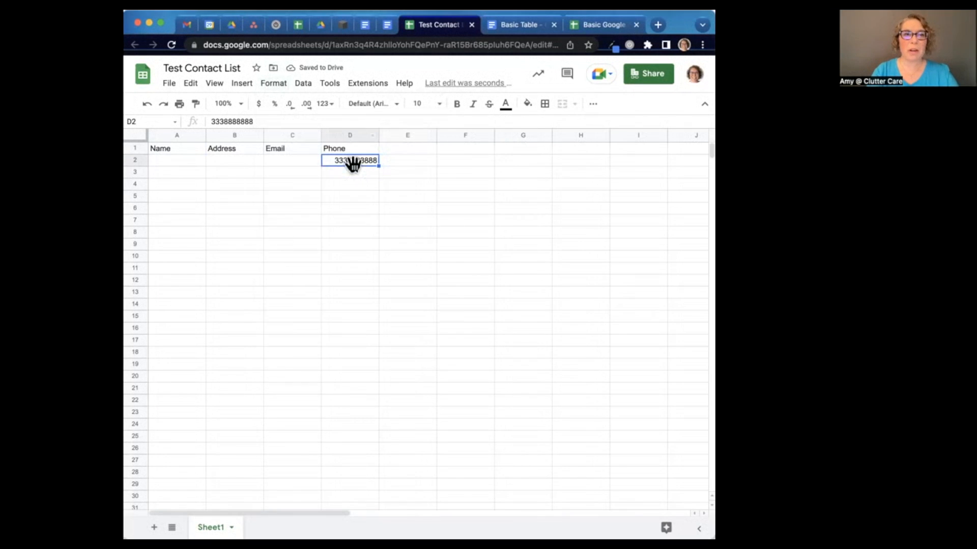
Step: Insert dashes between the digit groups of the phone number in D2
{"action": "double_click", "coordinate": [347, 160]}
{"action": "type", "text": "-"}
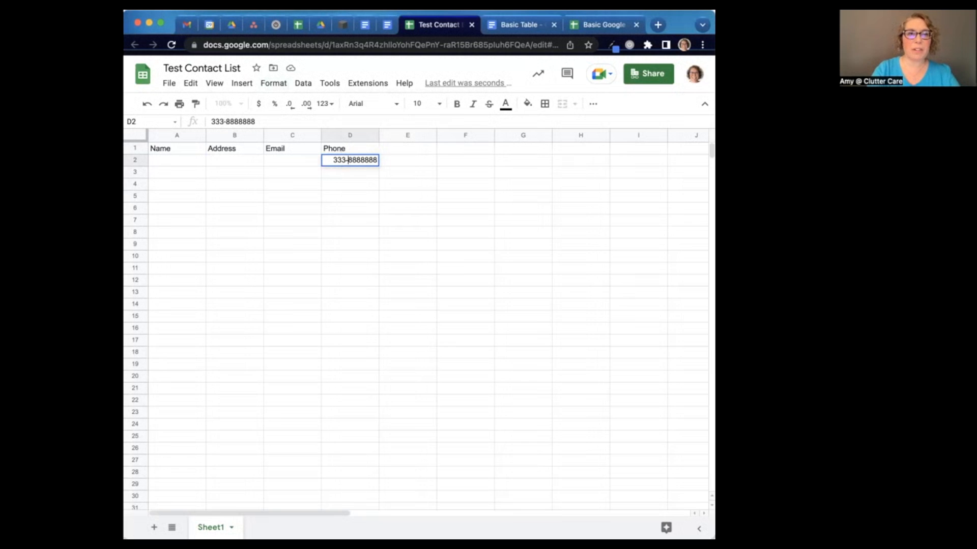
{"action": "left_click", "coordinate": [360, 161]}
{"action": "type", "text": "-"}
{"action": "key", "text": "Return"}
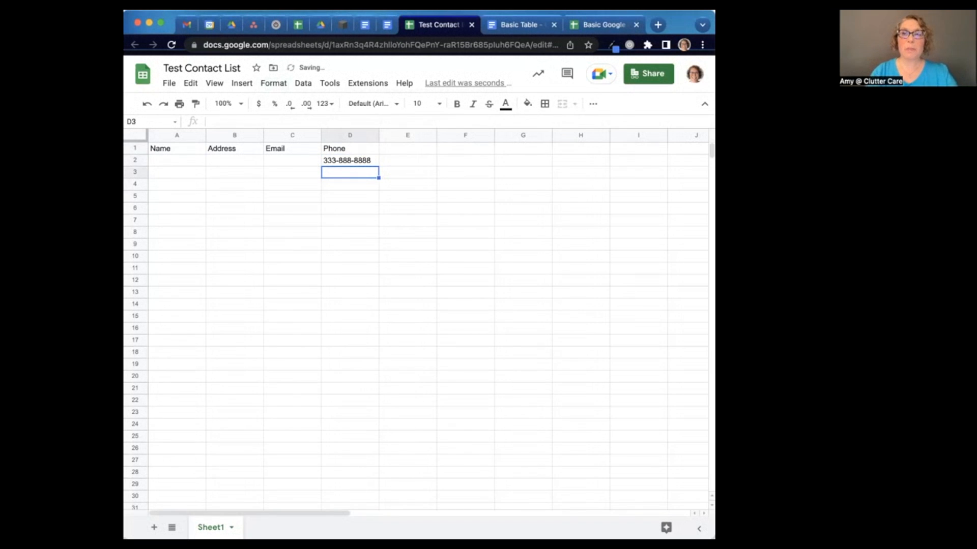
{"action": "key", "text": "Up"}
{"action": "key", "text": "Left"}
{"action": "key", "text": "Left"}
Step: Enter a street number in cell B2 under Address
{"action": "type", "text": "1151"}
{"action": "key", "text": "Return"}
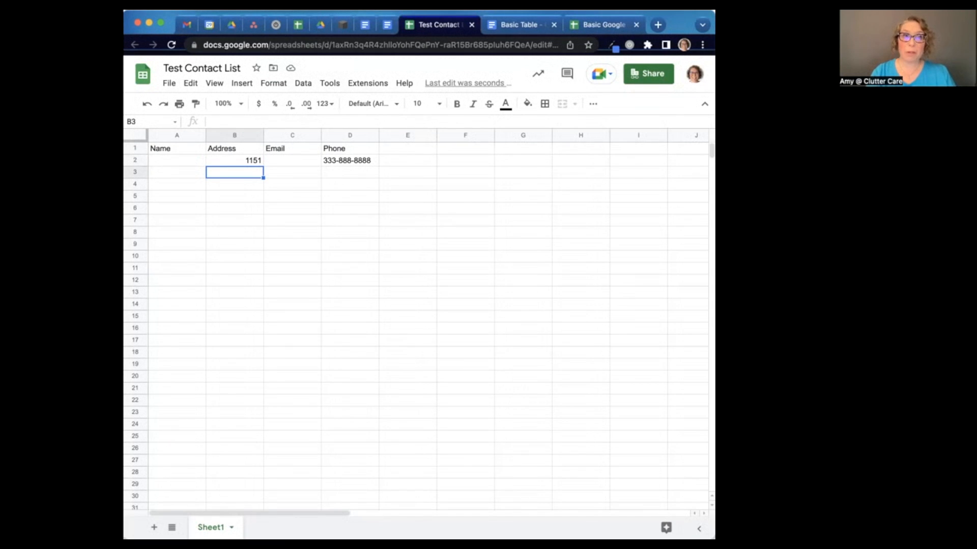
{"action": "key", "text": "Left"}
{"action": "key", "text": "Up"}
Step: Fill cells A2 to A7 with six capitalised contact first names
{"action": "type", "text": "Amy"}
{"action": "key", "text": "Return"}
{"action": "type", "text": "Chrissy"}
{"action": "key", "text": "Return"}
{"action": "type", "text": "Jen"}
{"action": "key", "text": "Return"}
{"action": "type", "text": "Deb"}
{"action": "key", "text": "Return"}
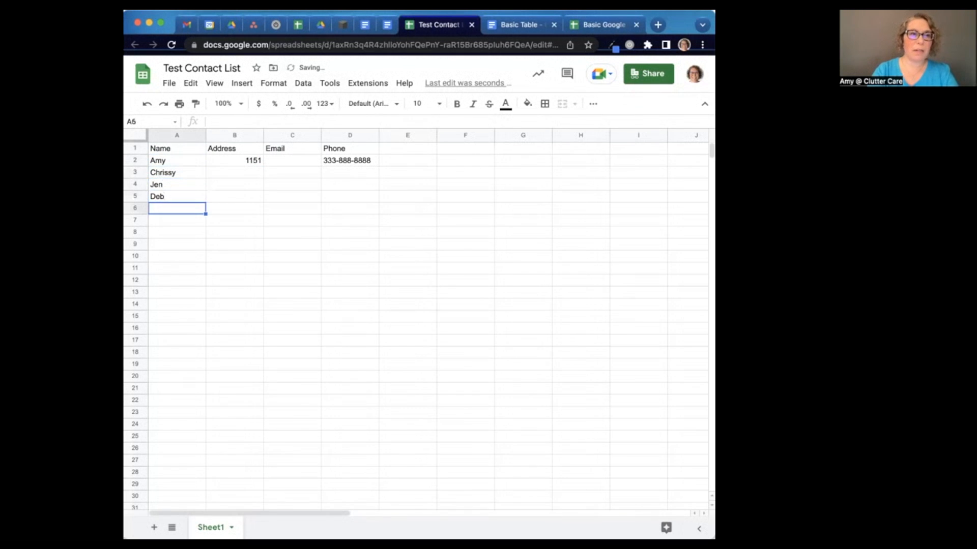
{"action": "type", "text": "Kim"}
{"action": "key", "text": "Return"}
{"action": "type", "text": "jill"}
{"action": "key", "text": "BackSpace"}
{"action": "key", "text": "BackSpace"}
{"action": "key", "text": "BackSpace"}
{"action": "key", "text": "BackSpace"}
{"action": "type", "text": "Jill"}
{"action": "key", "text": "Return"}
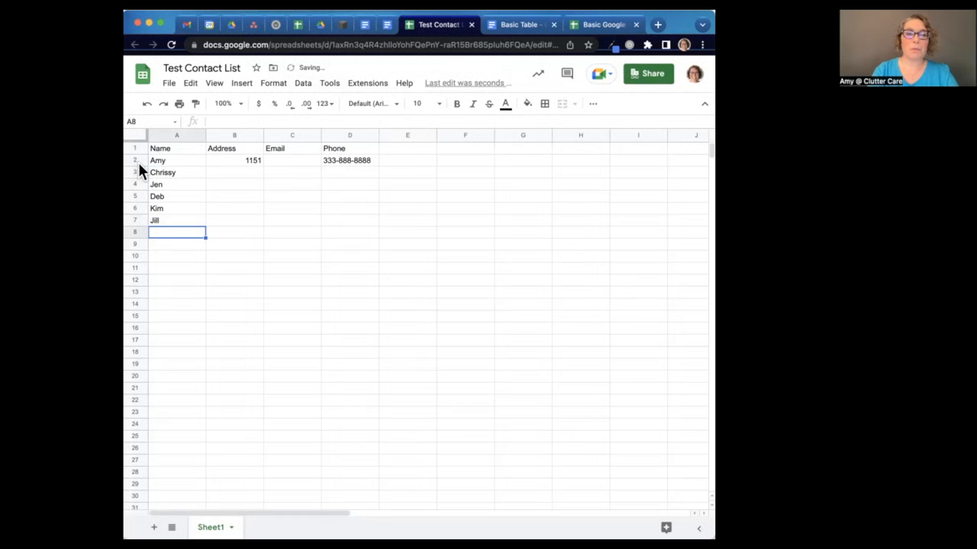
Step: Look at the Data menu's sort options, then dismiss it without sorting
{"action": "left_click", "coordinate": [304, 84]}
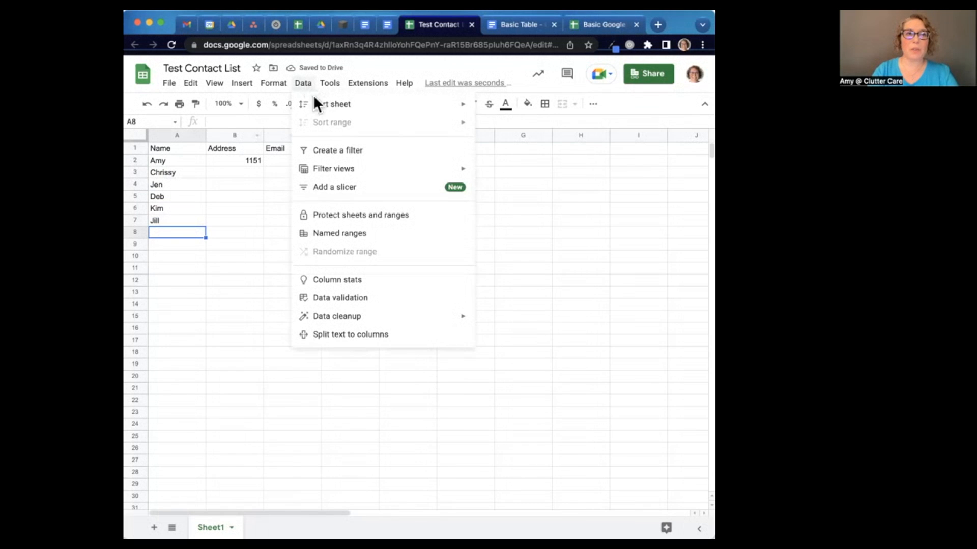
{"action": "mouse_move", "coordinate": [321, 107]}
{"action": "left_click", "coordinate": [194, 207]}
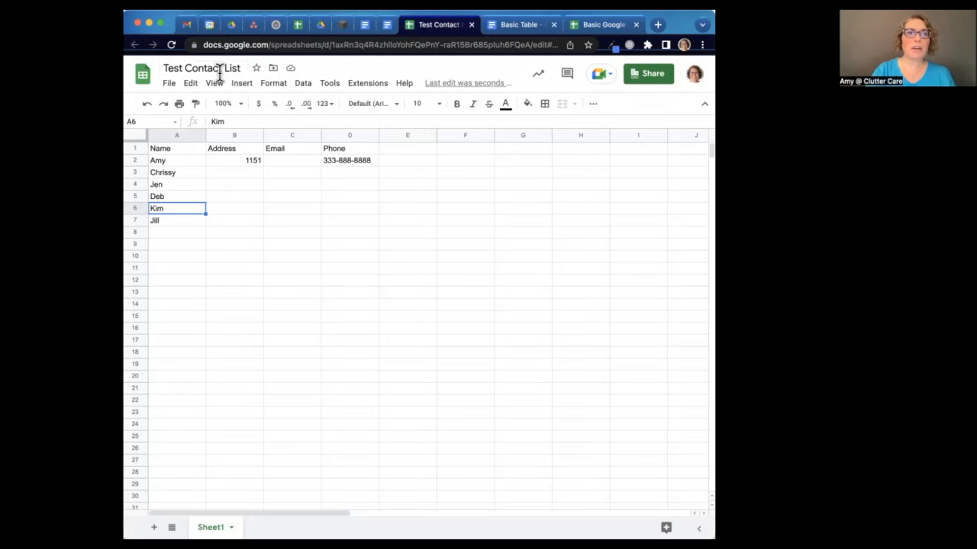
{"action": "left_click", "coordinate": [231, 23]}
{"action": "left_click", "coordinate": [171, 45]}
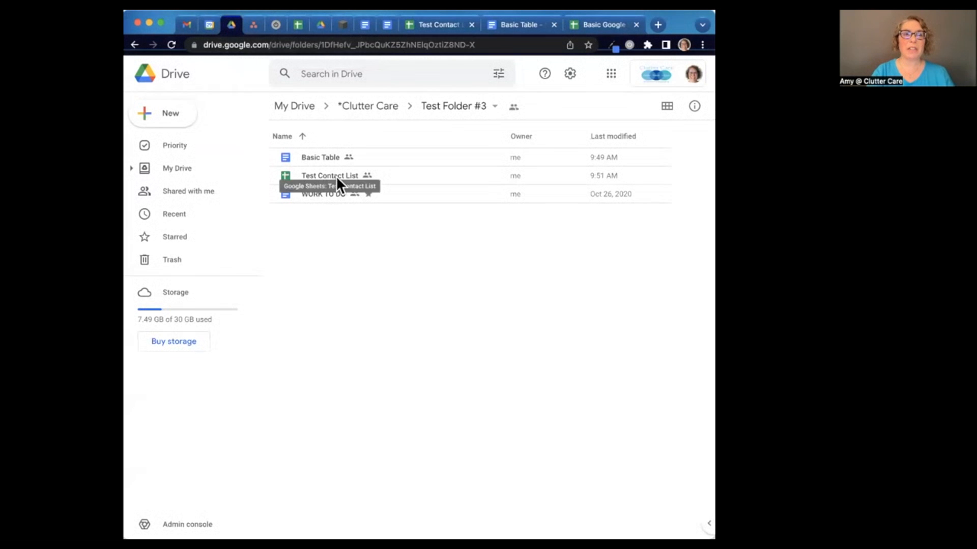
{"action": "left_click", "coordinate": [436, 28]}
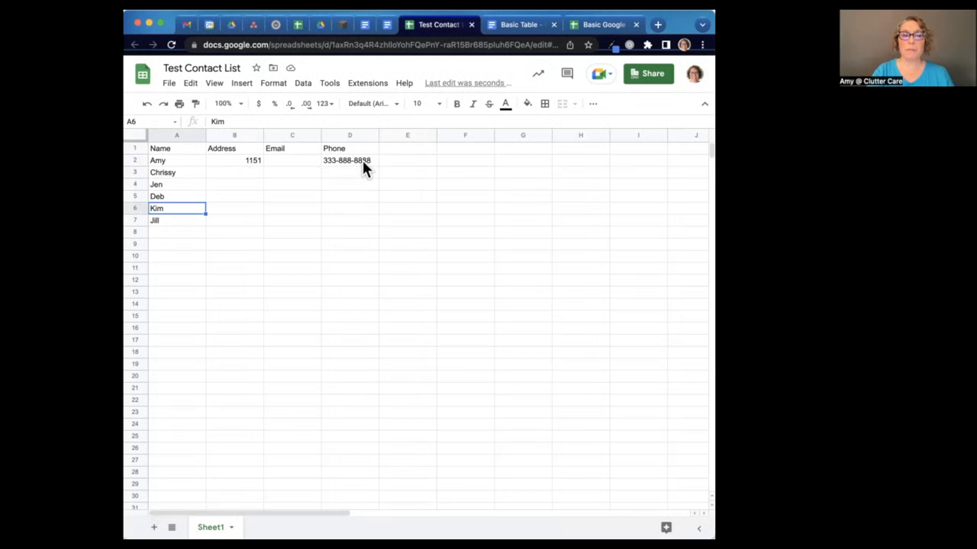
Step: Add Sheet2 with 'Shirt Size' in A1, then return to Sheet1
{"action": "left_click", "coordinate": [154, 528]}
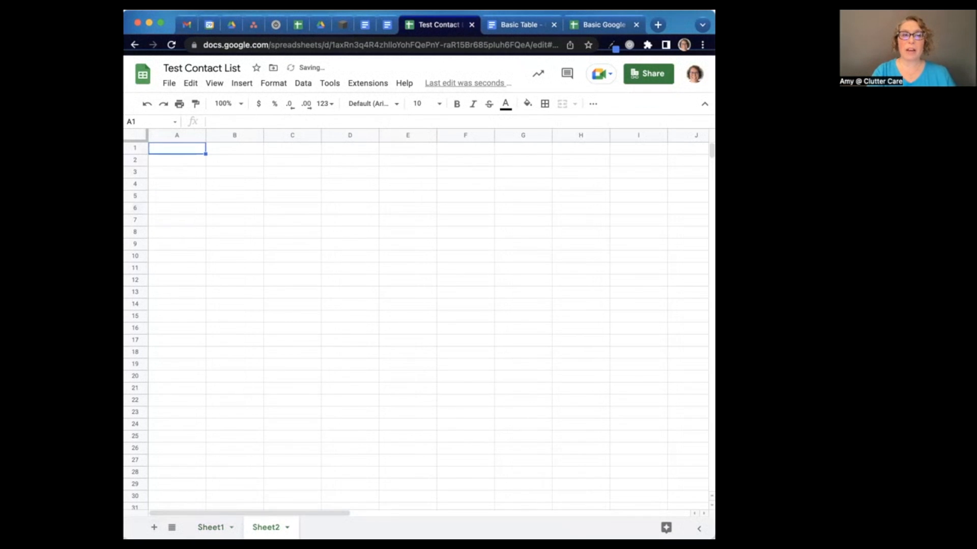
{"action": "type", "text": "Size"}
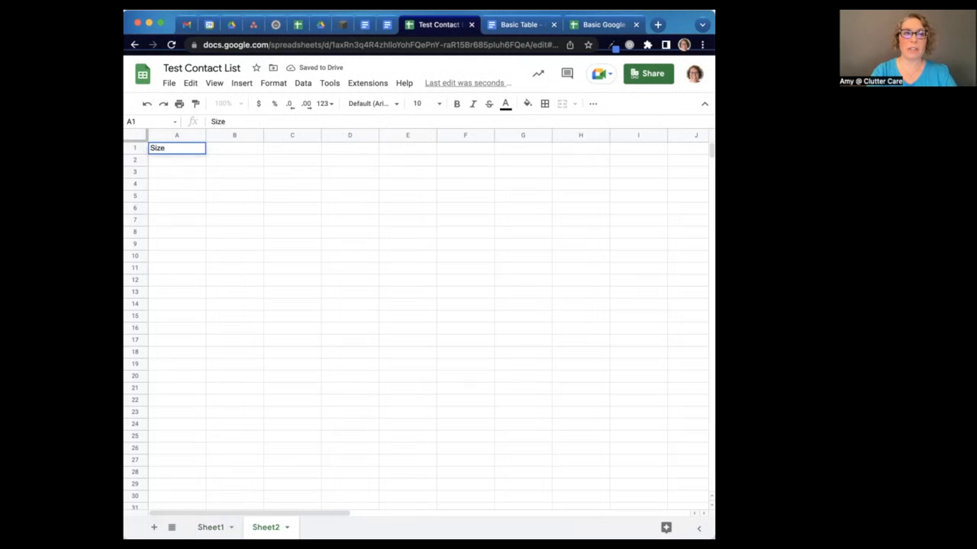
{"action": "key", "text": "BackSpace"}
{"action": "key", "text": "BackSpace"}
{"action": "key", "text": "BackSpace"}
{"action": "type", "text": "hirt Size"}
{"action": "key", "text": "Return"}
{"action": "key", "text": "Right"}
{"action": "key", "text": "Up"}
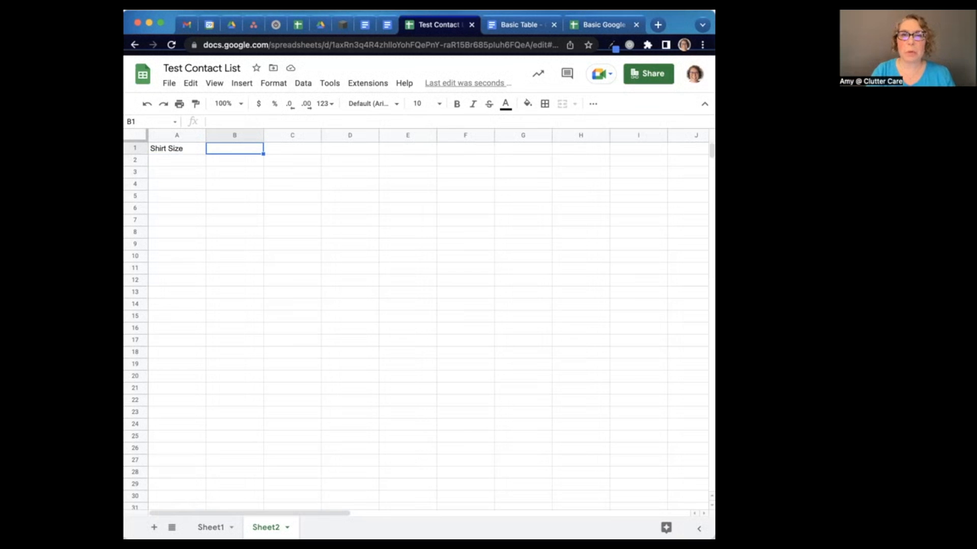
{"action": "left_click", "coordinate": [211, 528]}
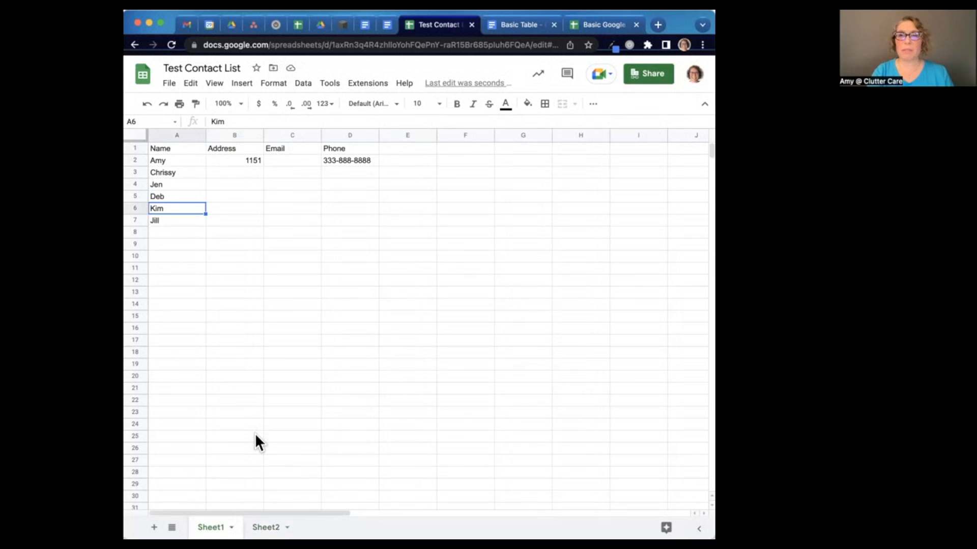
{"action": "left_click", "coordinate": [176, 134]}
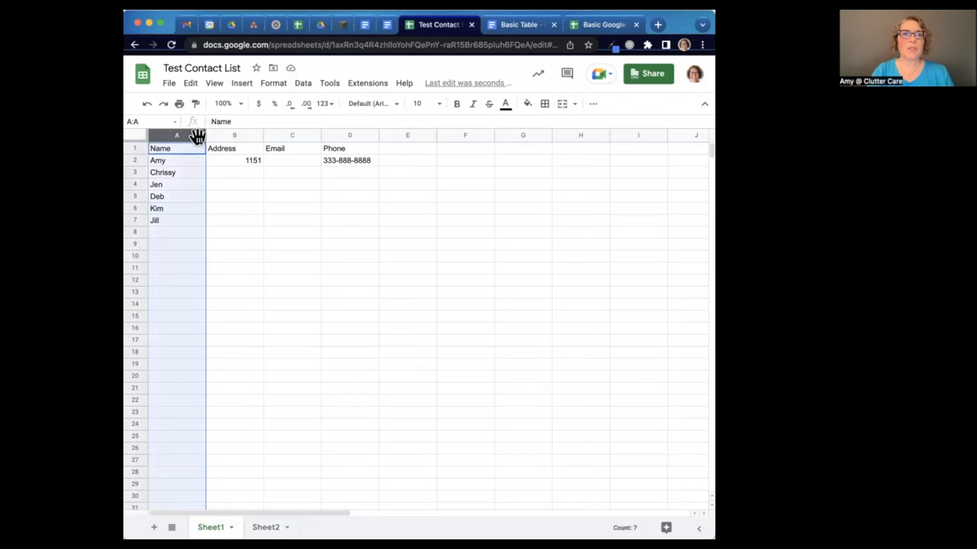
{"action": "left_click", "coordinate": [243, 134]}
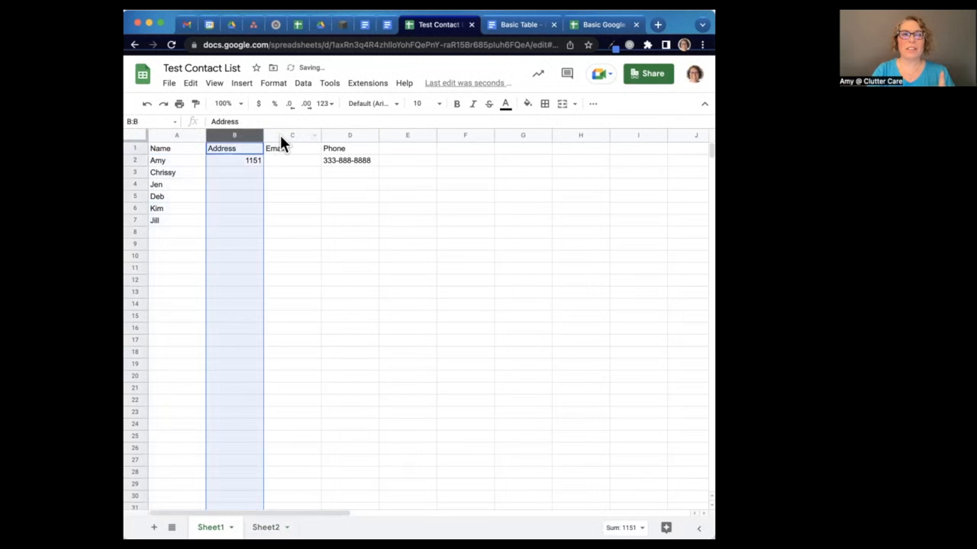
{"action": "left_click", "coordinate": [135, 159]}
{"action": "left_click", "coordinate": [135, 173]}
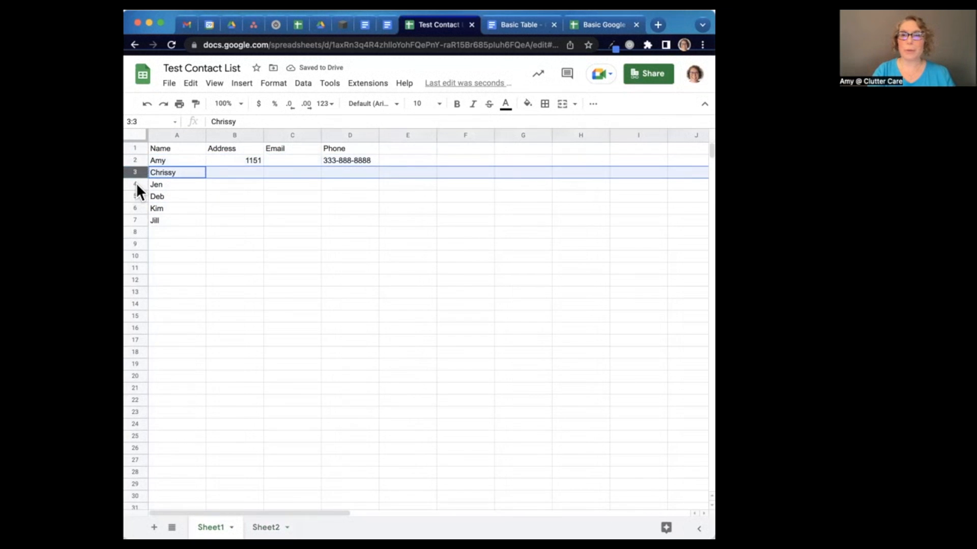
{"action": "left_click", "coordinate": [135, 185]}
{"action": "left_click", "coordinate": [236, 163]}
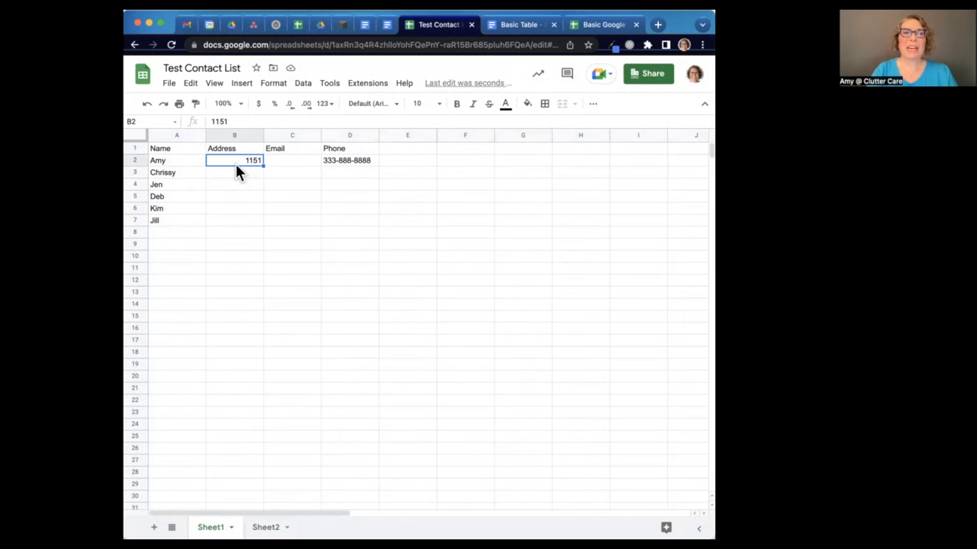
{"action": "left_click", "coordinate": [138, 150]}
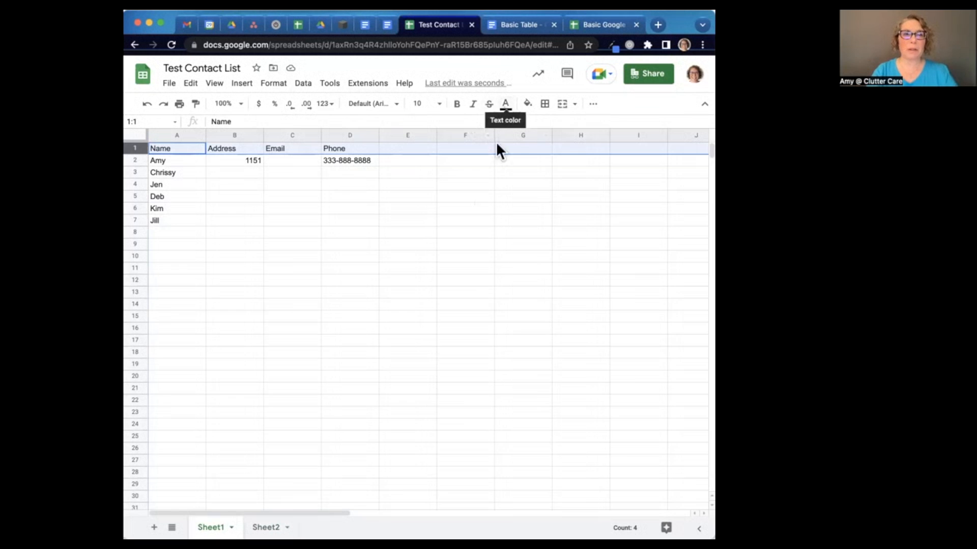
Step: Bold the Name, Address, Email and Phone headers, then glance at the Basic Table tab
{"action": "key", "text": "super+b"}
{"action": "left_click", "coordinate": [270, 209]}
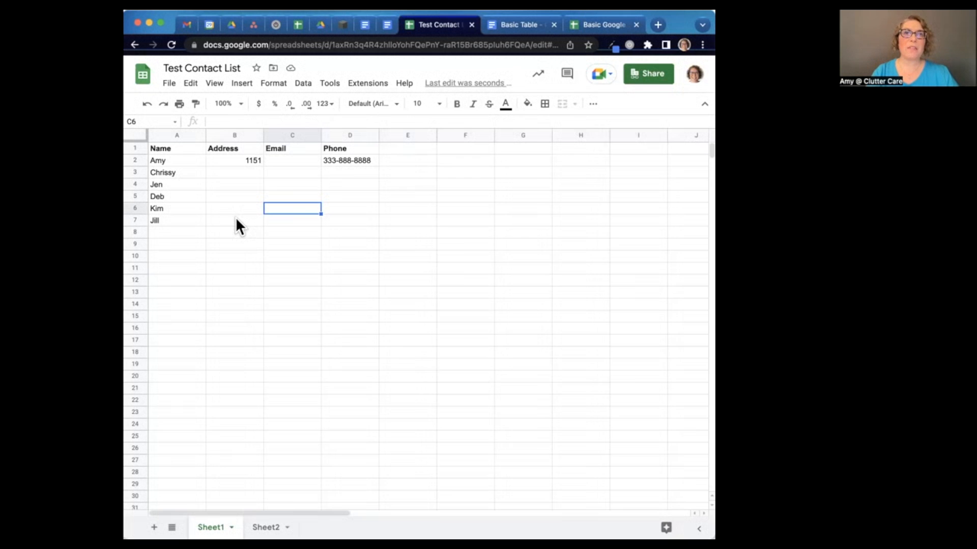
{"action": "left_click", "coordinate": [509, 25]}
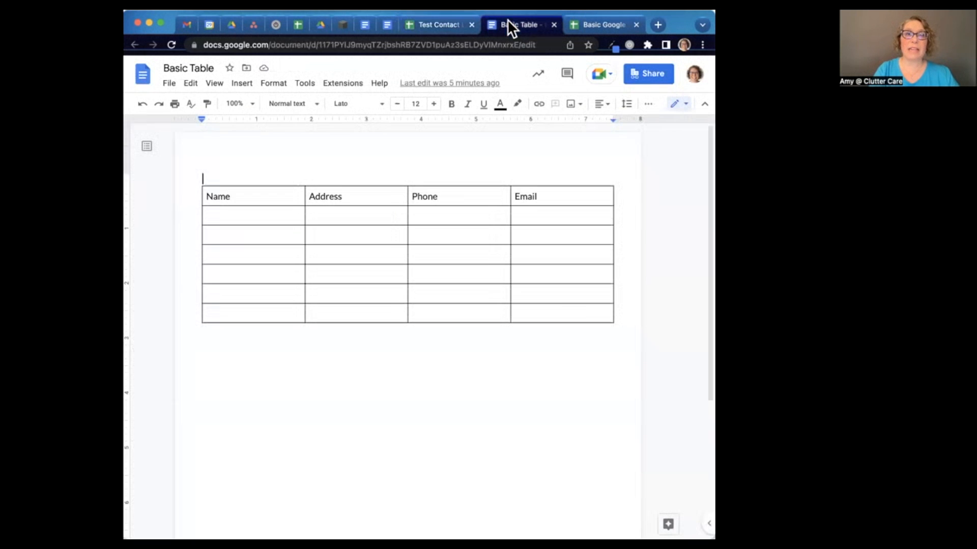
{"action": "left_click", "coordinate": [438, 25]}
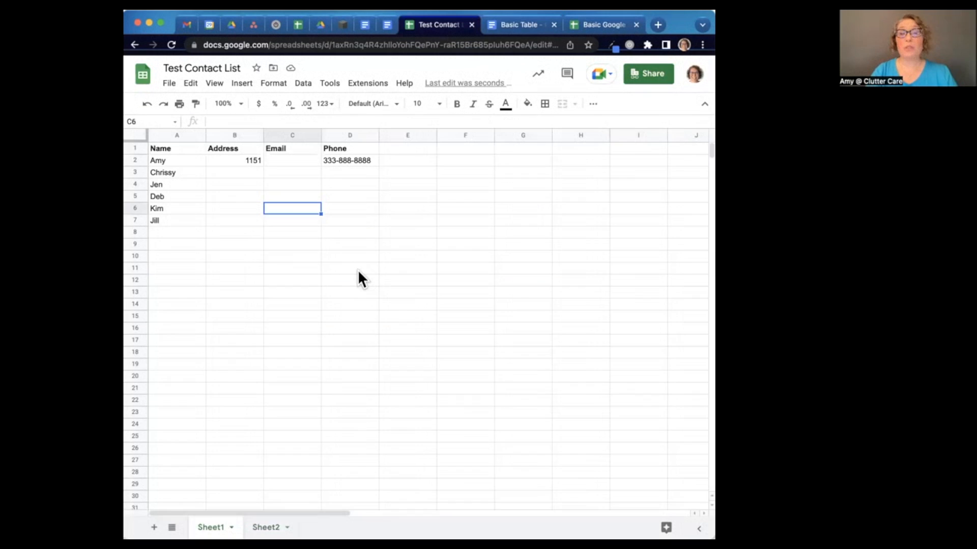